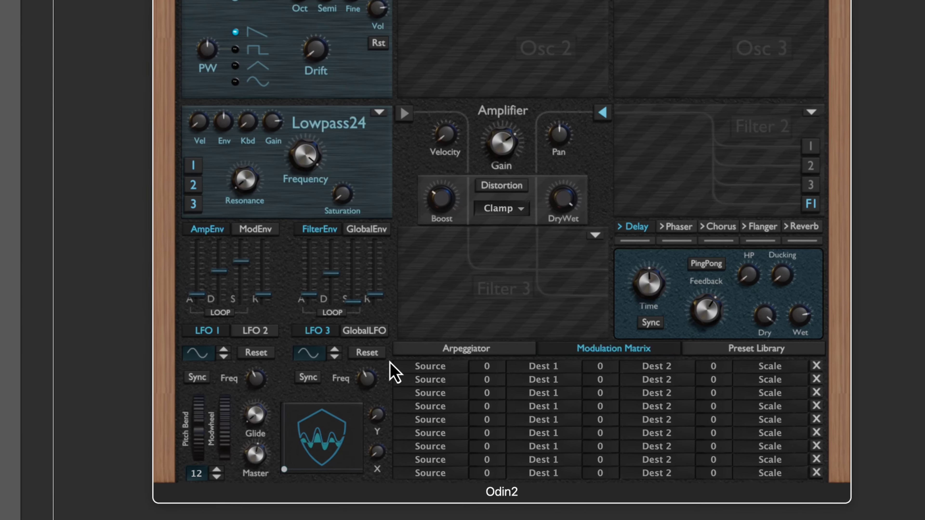
Step: Route LFO 1 to Filter1 Frequency in the first row of the modulation matrix
{"action": "left_click", "coordinate": [419, 372]}
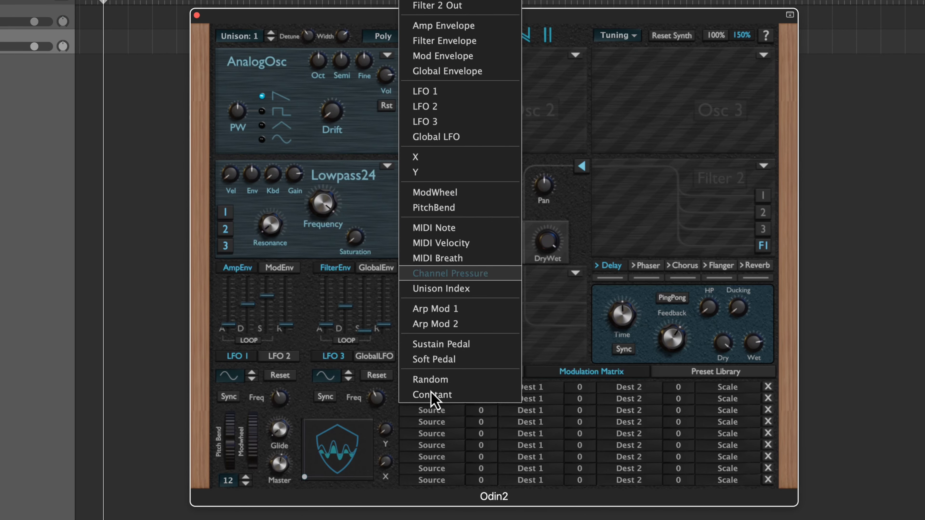
{"action": "left_click", "coordinate": [470, 95]}
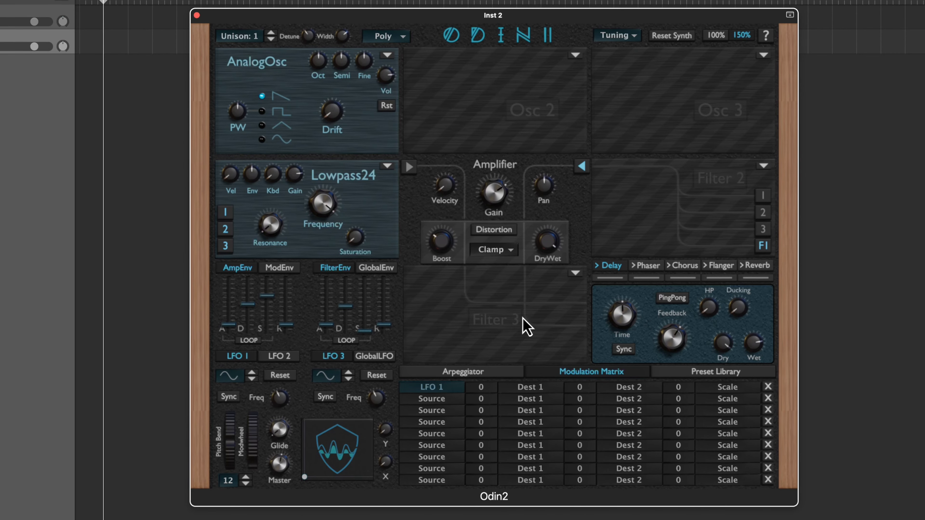
{"action": "left_click", "coordinate": [540, 388]}
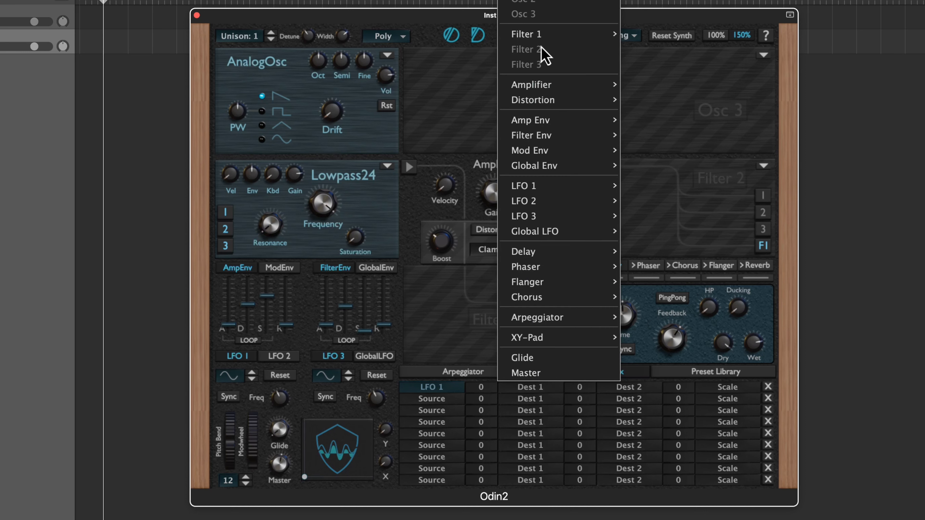
{"action": "mouse_move", "coordinate": [541, 47]}
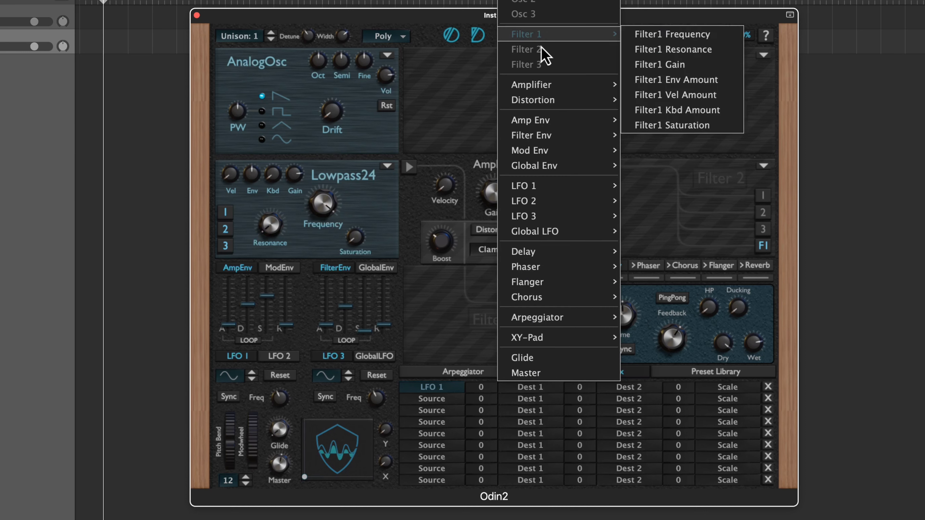
{"action": "left_click", "coordinate": [681, 35]}
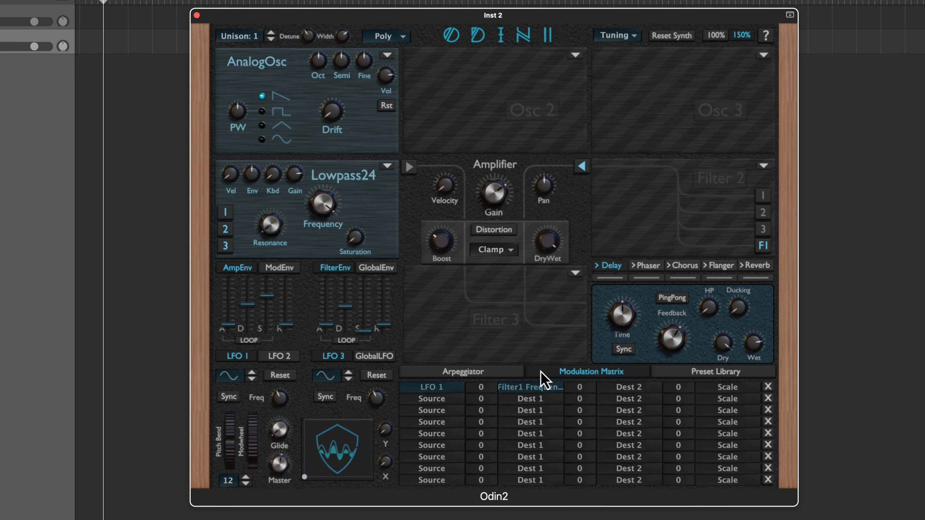
Step: Assign Filter Env Attack as the first row's second destination and check the available Scale sources
{"action": "left_click", "coordinate": [635, 388]}
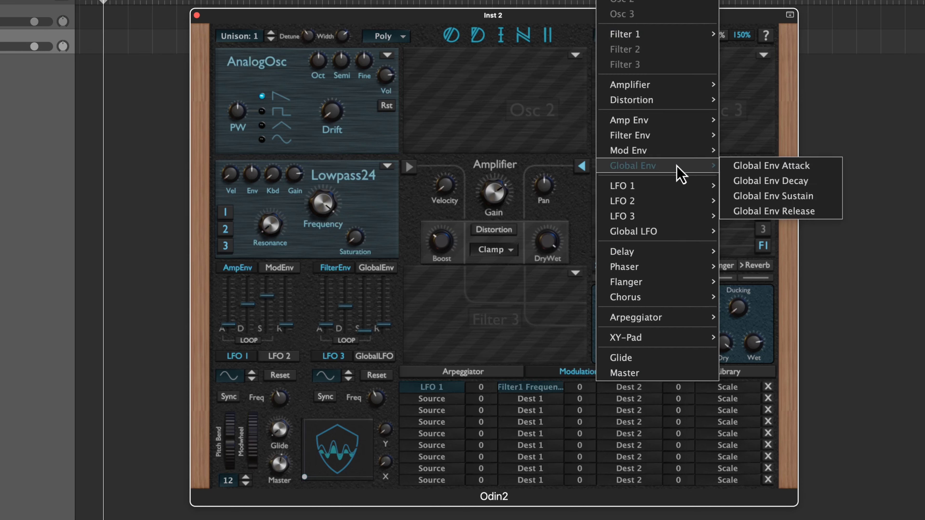
{"action": "mouse_move", "coordinate": [682, 142]}
{"action": "mouse_move", "coordinate": [717, 120]}
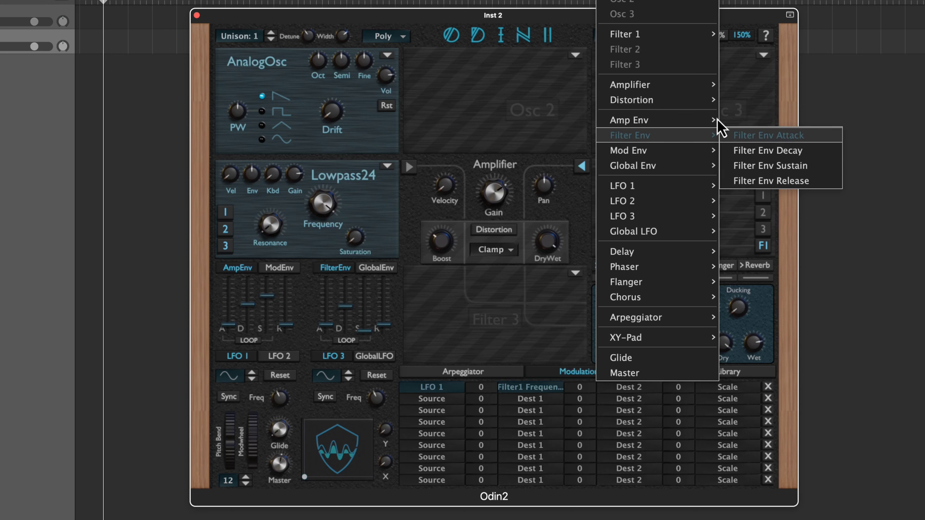
{"action": "left_click", "coordinate": [740, 138]}
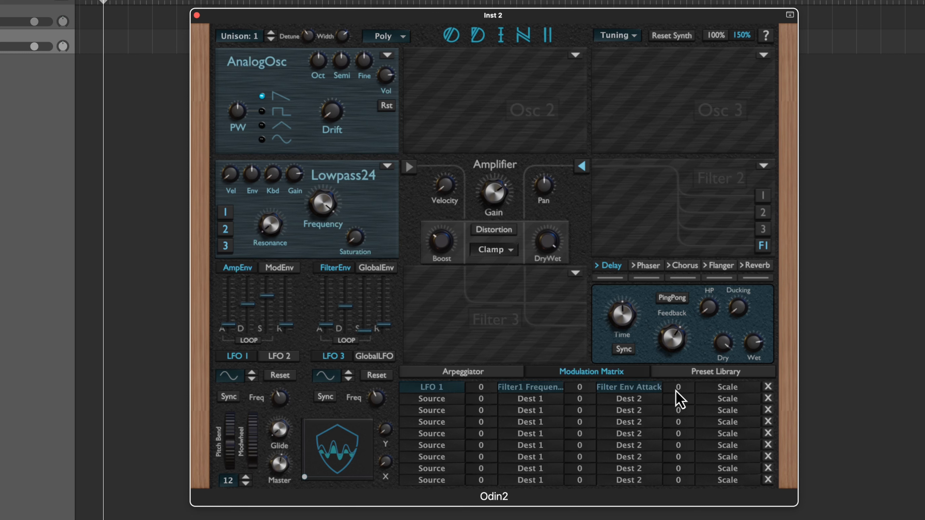
{"action": "left_click", "coordinate": [743, 389]}
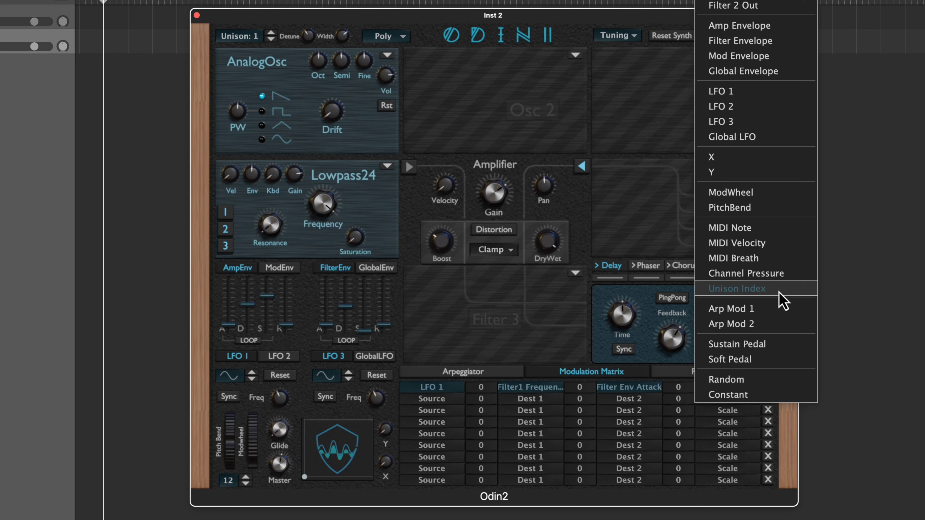
{"action": "left_click", "coordinate": [683, 396]}
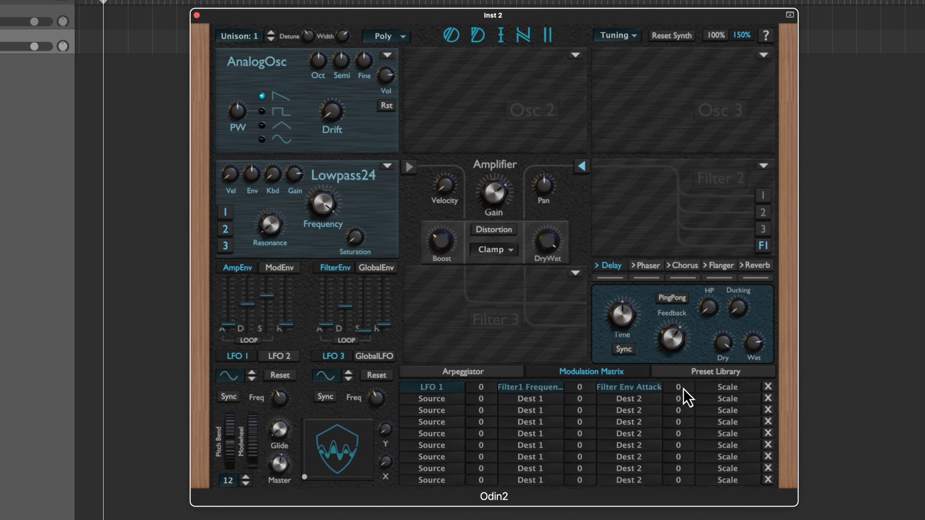
Step: Set the first row's amounts to 110 for Filter1 Frequency, 42 for Filter Env Attack and -2 for Scale
{"action": "mouse_move", "coordinate": [684, 390]}
{"action": "left_mouse_down"}
{"action": "mouse_move", "coordinate": [692, 326]}
{"action": "mouse_move", "coordinate": [682, 391]}
{"action": "left_mouse_up"}
{"action": "left_click_drag", "start_coordinate": [582, 391], "coordinate": [585, 356]}
{"action": "left_click_drag", "start_coordinate": [488, 392], "coordinate": [481, 316]}
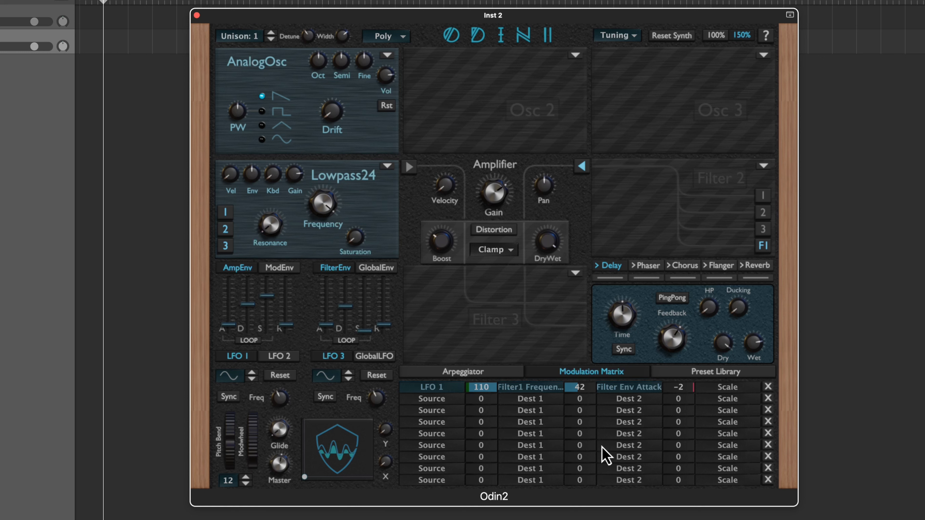
Step: Open the arpeggiator and inspect its power switch and octave range options
{"action": "left_click", "coordinate": [482, 375]}
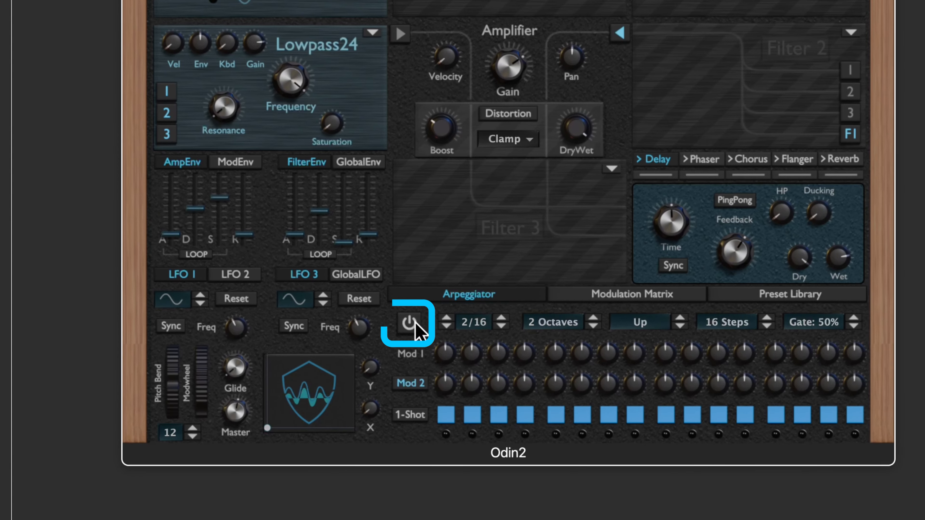
{"action": "left_click", "coordinate": [410, 323]}
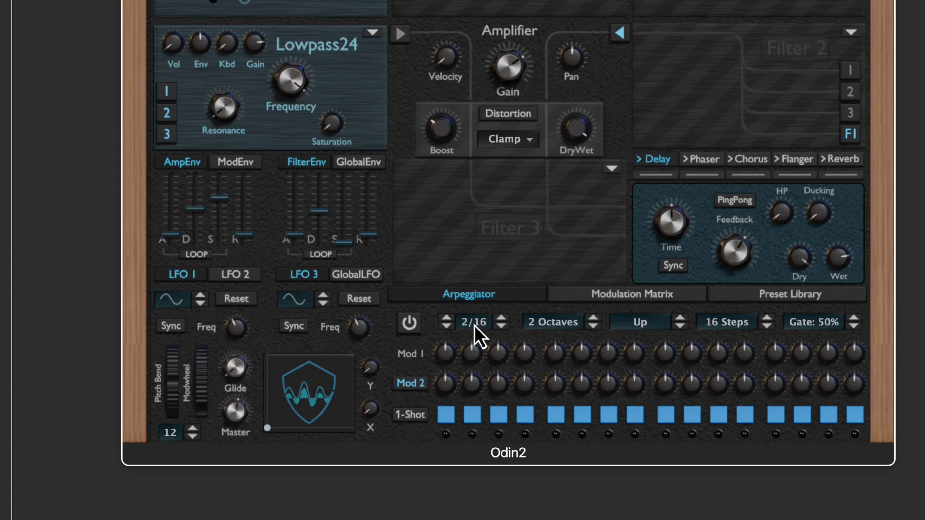
{"action": "left_click", "coordinate": [545, 323]}
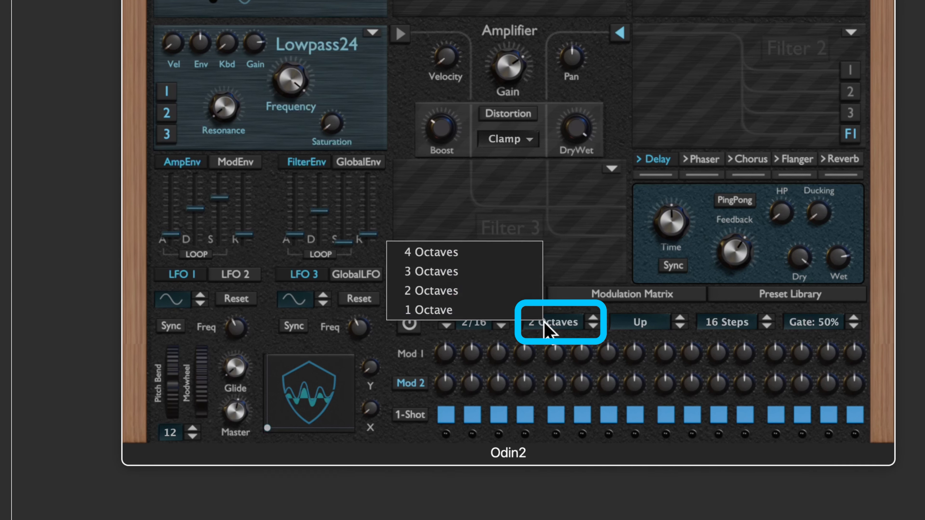
{"action": "left_click", "coordinate": [545, 323]}
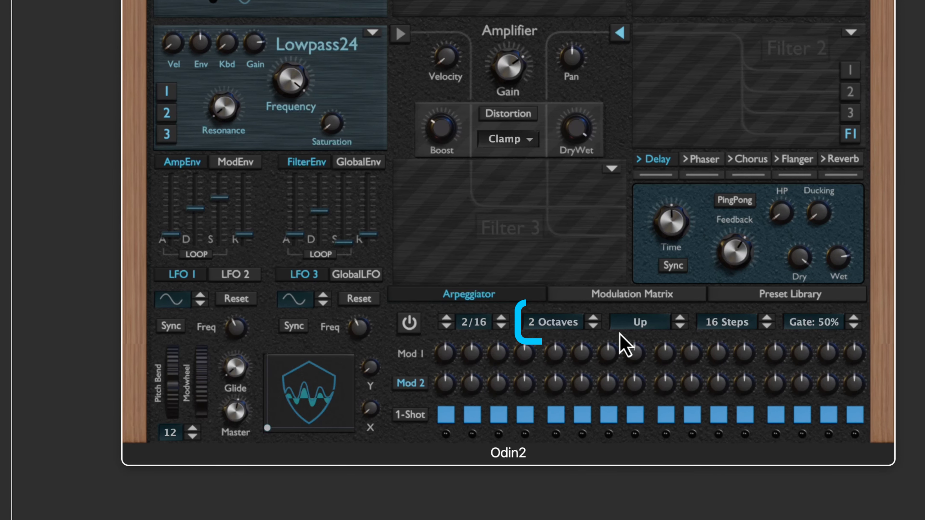
Step: Review the arpeggiator's direction modes and its step-count choices without changing them
{"action": "left_click", "coordinate": [651, 324]}
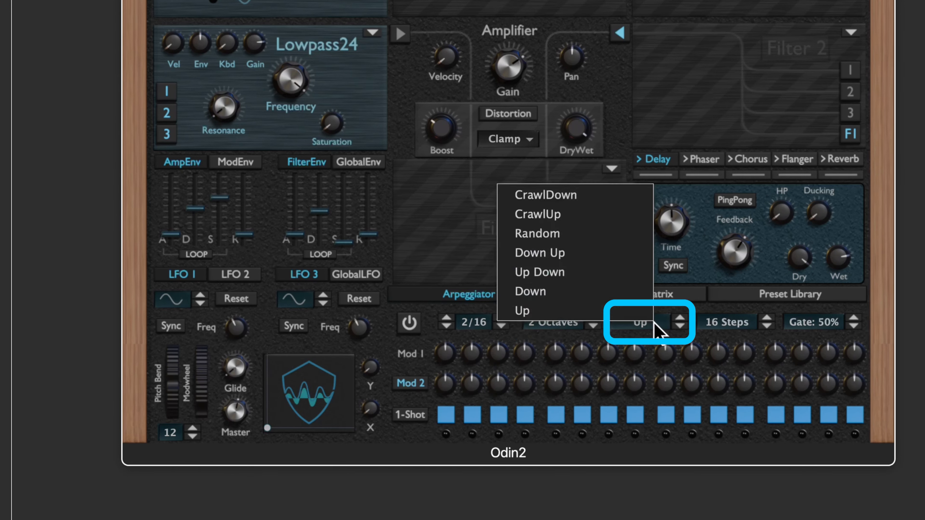
{"action": "key", "text": "Up"}
{"action": "key", "text": "Up"}
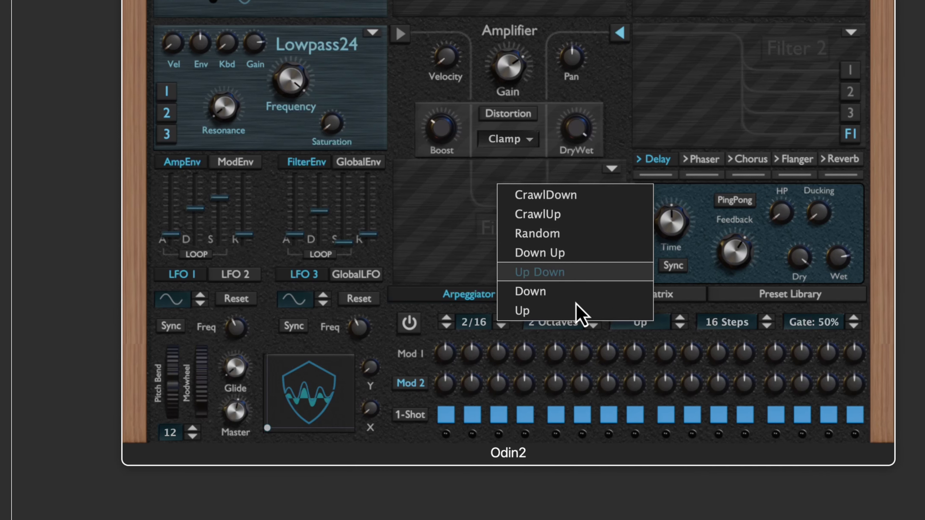
{"action": "key", "text": "Up"}
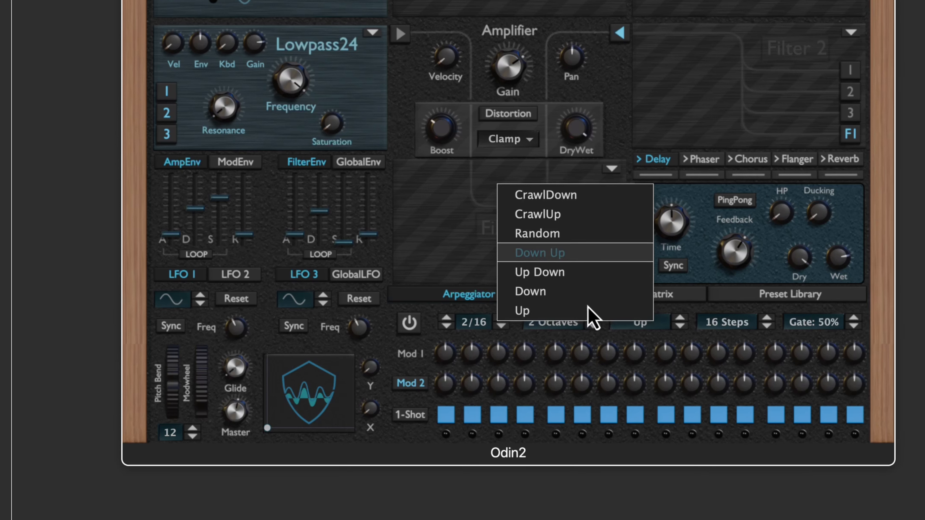
{"action": "left_click", "coordinate": [692, 335]}
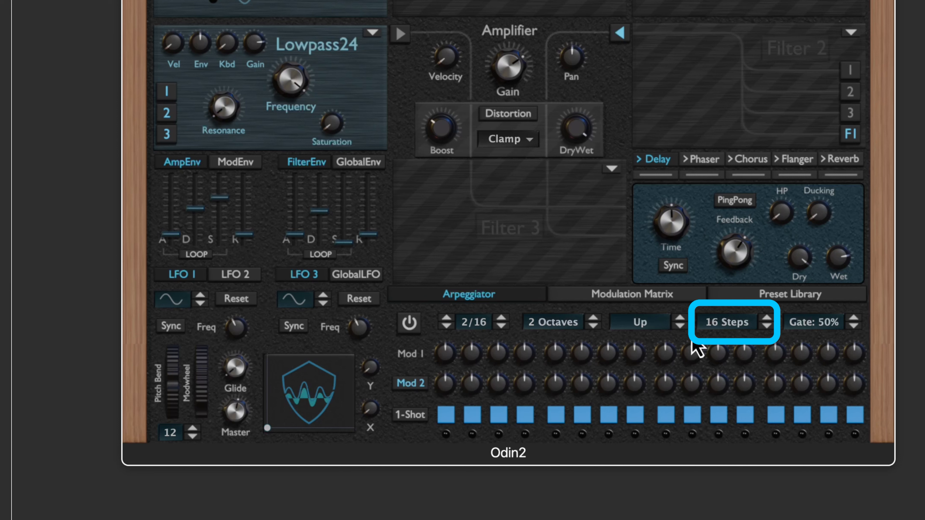
{"action": "left_click", "coordinate": [727, 325]}
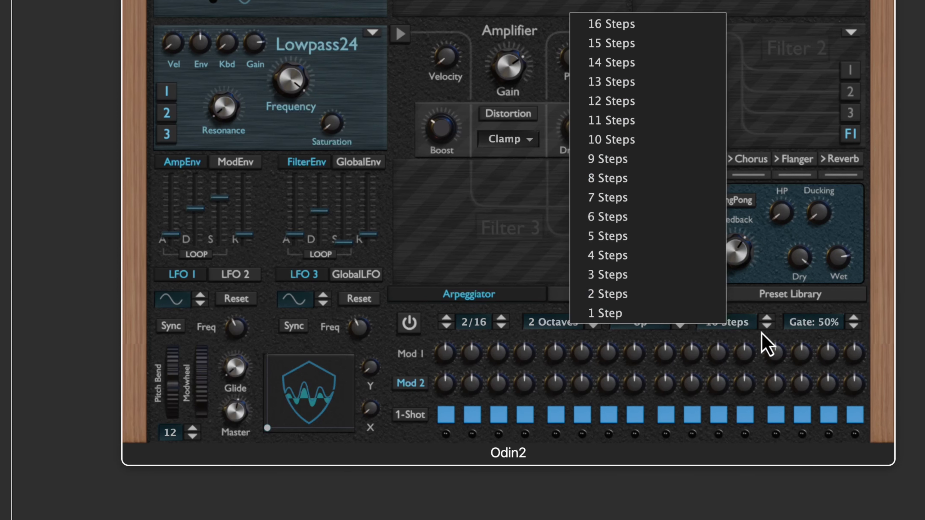
{"action": "left_click", "coordinate": [787, 350]}
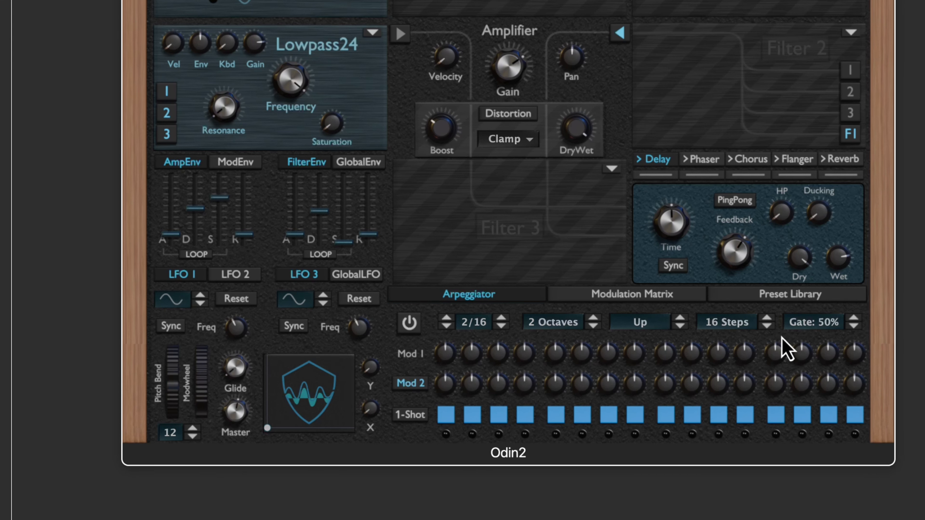
Step: Try a 70% gate on the arpeggiator and settle on a 20% gate
{"action": "left_click", "coordinate": [814, 325]}
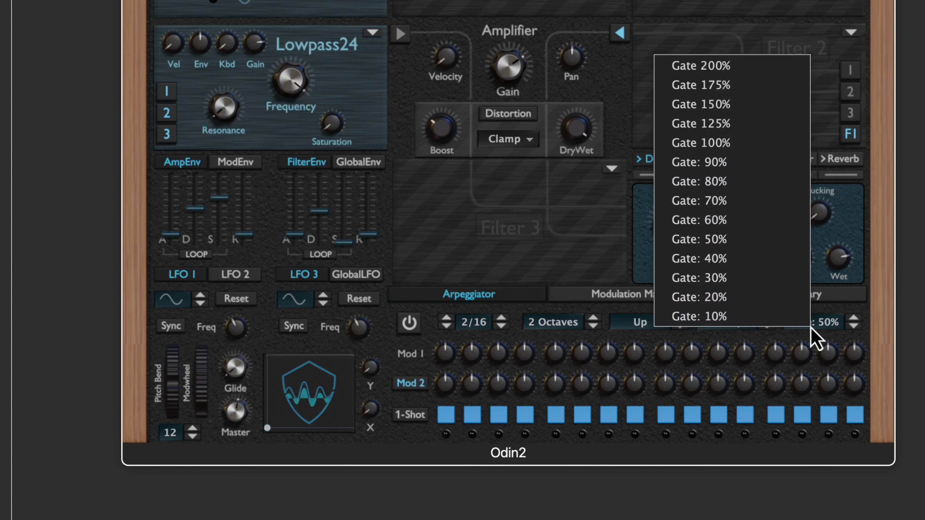
{"action": "left_click", "coordinate": [717, 203]}
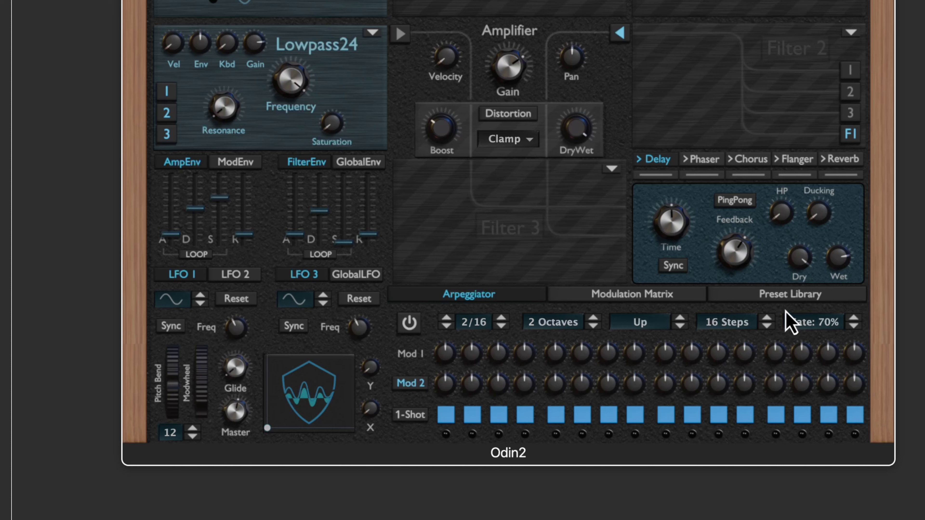
{"action": "left_click", "coordinate": [818, 323]}
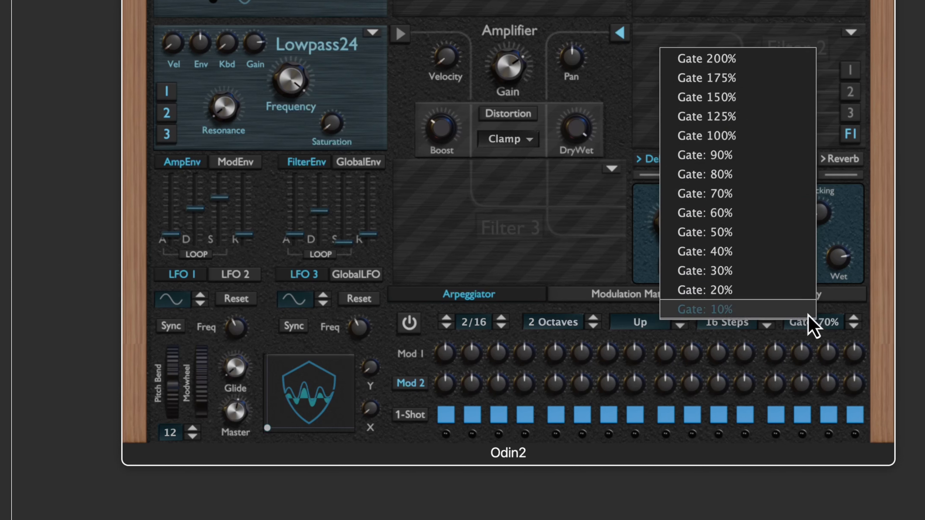
{"action": "left_click", "coordinate": [761, 292]}
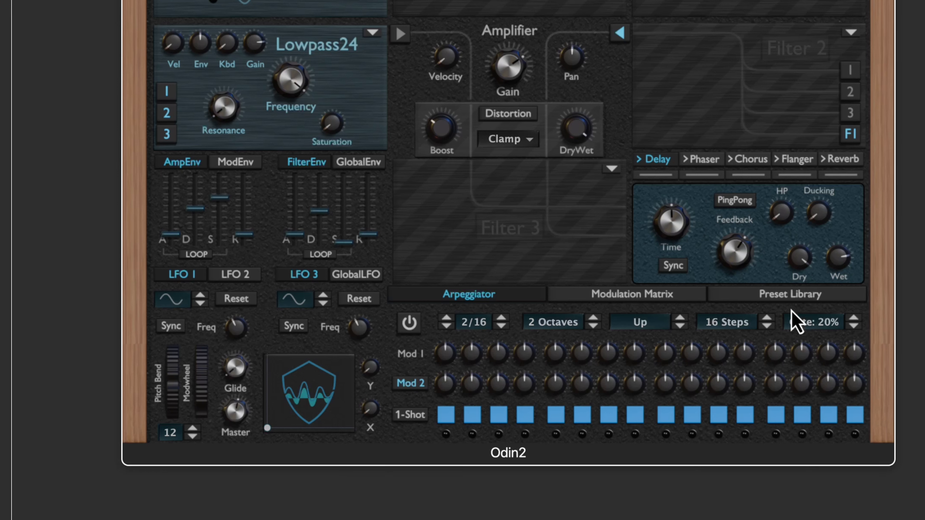
Step: Try switching off the first three arpeggiator steps and switch them on again
{"action": "left_click", "coordinate": [446, 417]}
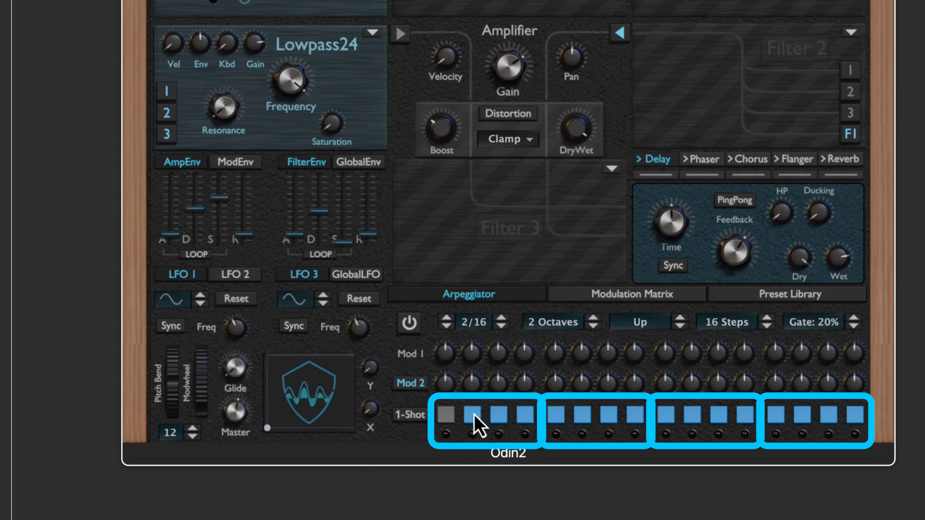
{"action": "left_click", "coordinate": [474, 414]}
{"action": "left_click", "coordinate": [492, 415]}
{"action": "left_click", "coordinate": [493, 415]}
{"action": "left_click", "coordinate": [476, 416]}
{"action": "left_click", "coordinate": [446, 416]}
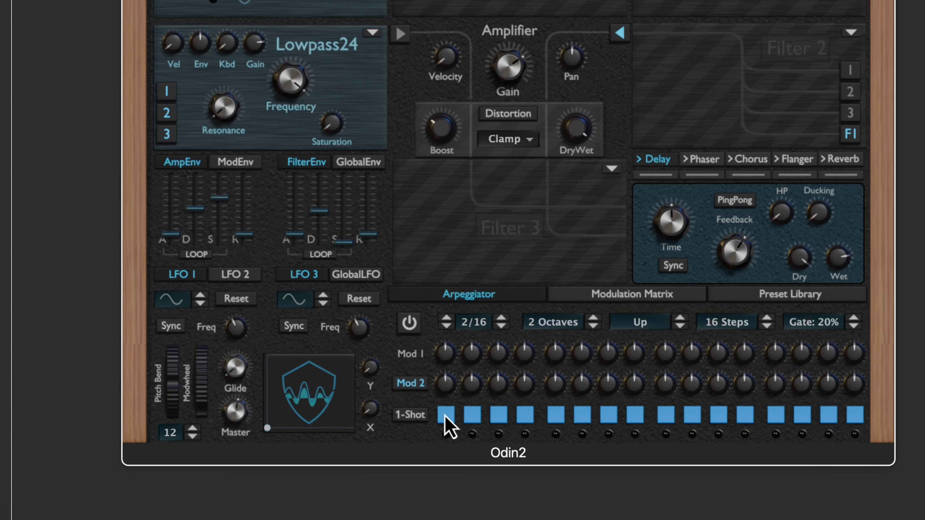
Step: Switch off arpeggiator steps 2 and 4, and toggle the 1-Shot and Mod 2 options
{"action": "left_click", "coordinate": [472, 416]}
{"action": "left_click", "coordinate": [525, 415]}
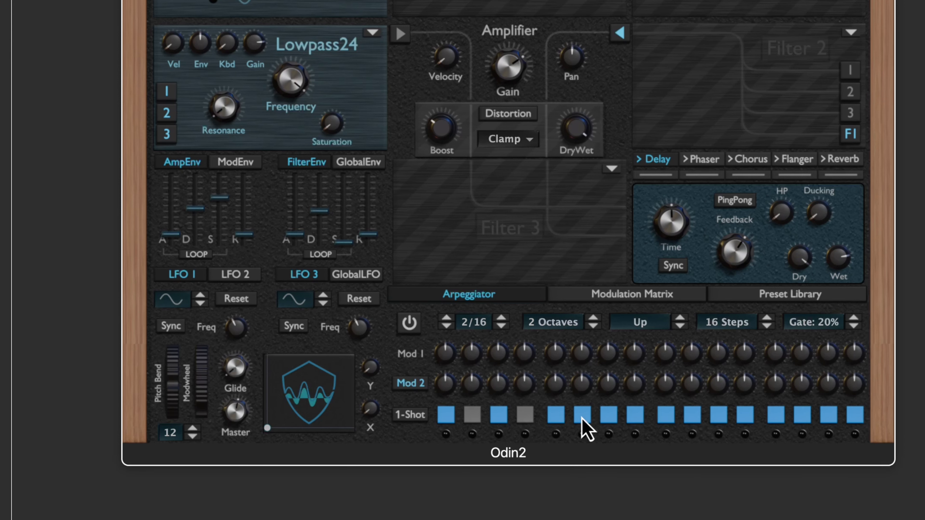
{"action": "left_click", "coordinate": [405, 419]}
{"action": "left_click", "coordinate": [411, 383]}
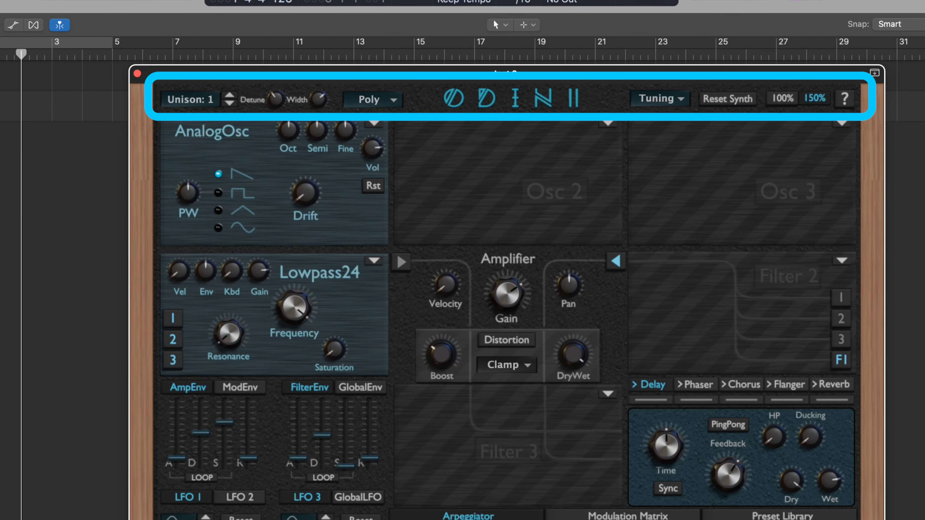
Step: Review the Legato, Poly and Retrig play modes
{"action": "left_click", "coordinate": [391, 104]}
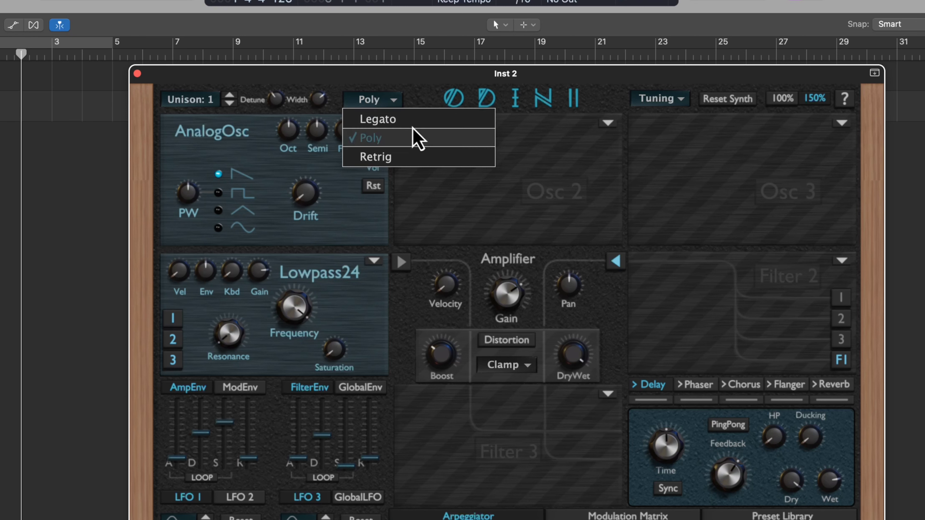
{"action": "key", "text": "Up"}
{"action": "key", "text": "Down"}
{"action": "key", "text": "Down"}
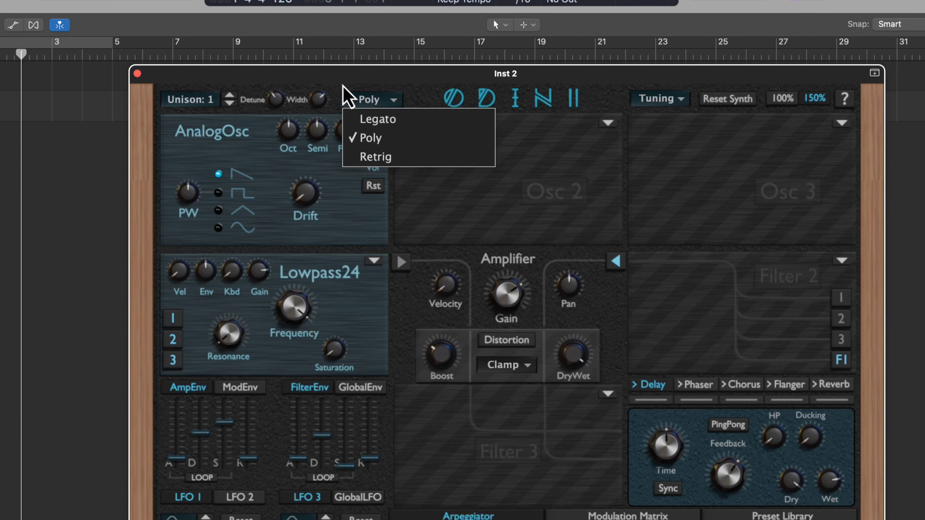
Step: Check the available unison voice counts and the SCL and KBM tuning file options
{"action": "left_click", "coordinate": [200, 100]}
{"action": "left_click", "coordinate": [201, 101]}
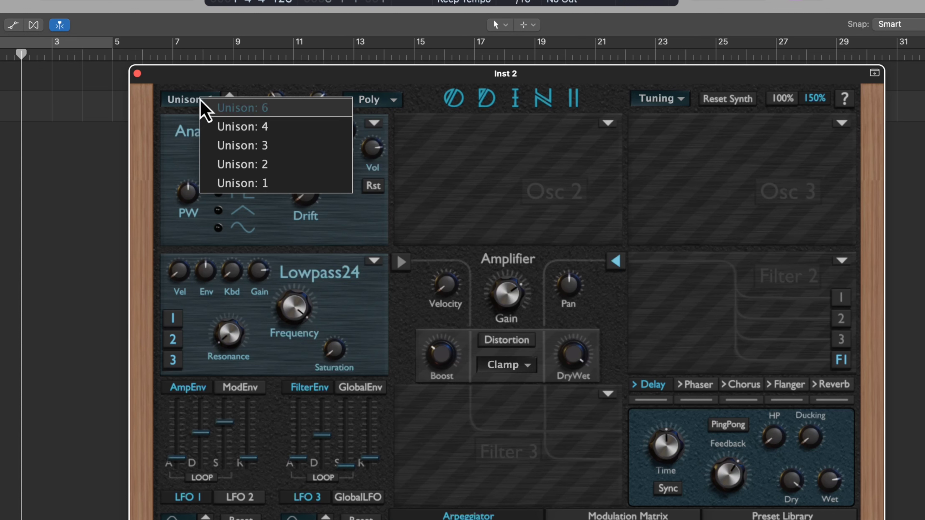
{"action": "left_click", "coordinate": [275, 95]}
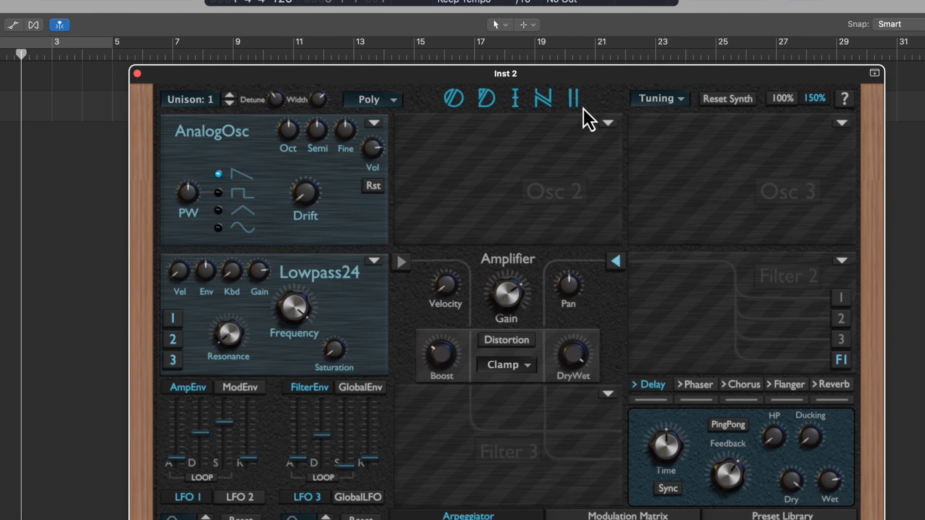
{"action": "left_click", "coordinate": [654, 105]}
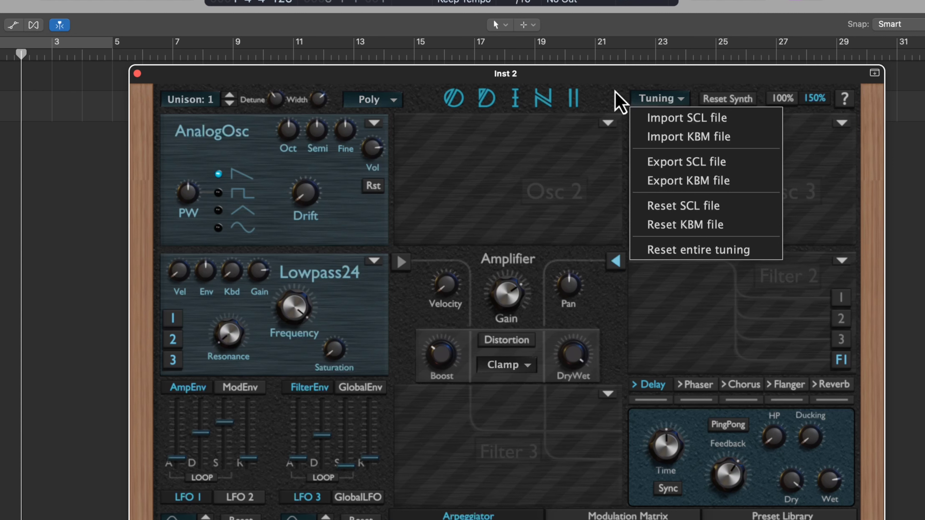
{"action": "left_click", "coordinate": [615, 91]}
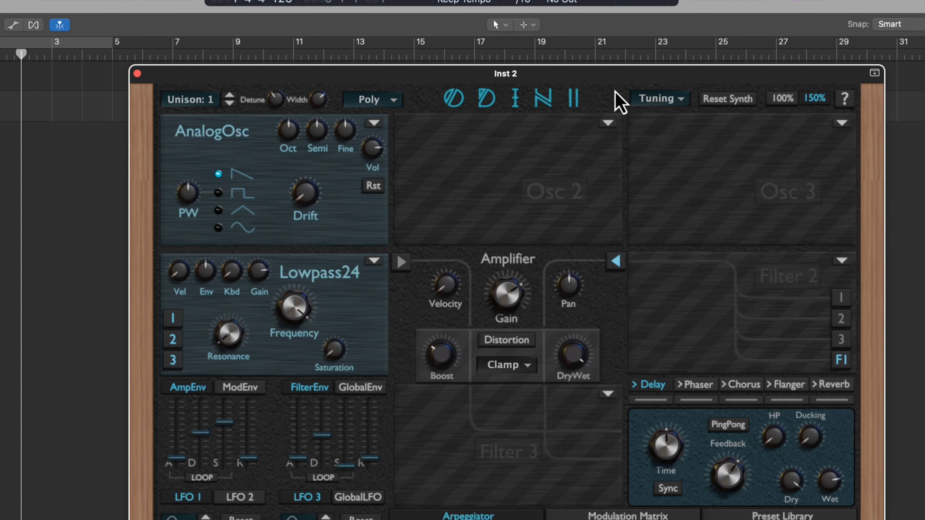